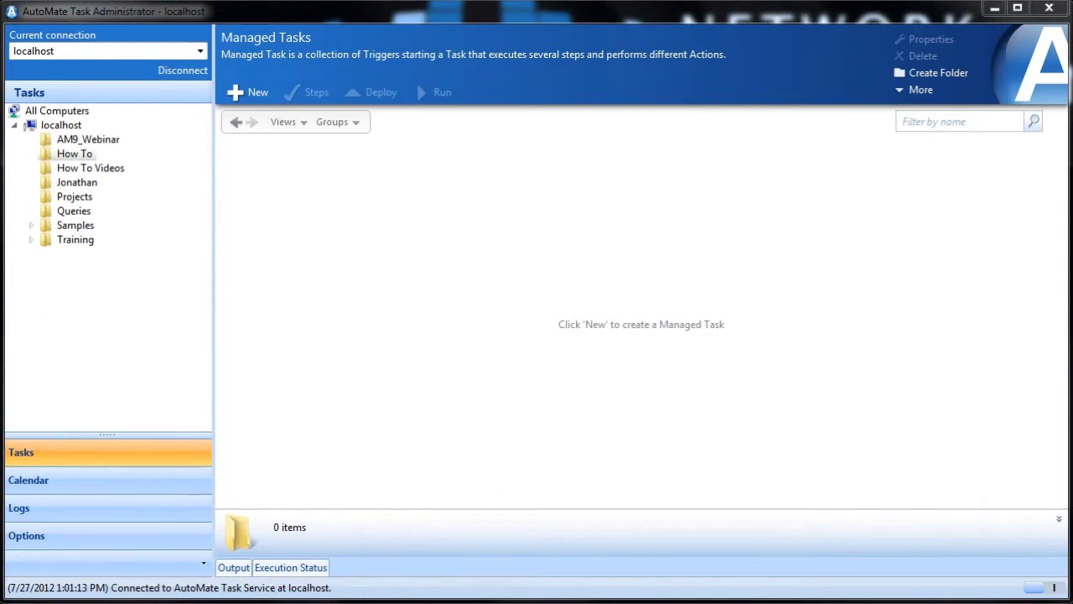
# Check the current PowerShell execution policy with Get-ExecutionPolicy
pyautogui.moveTo(2, 10); pyautogui.dragTo(264, 38)
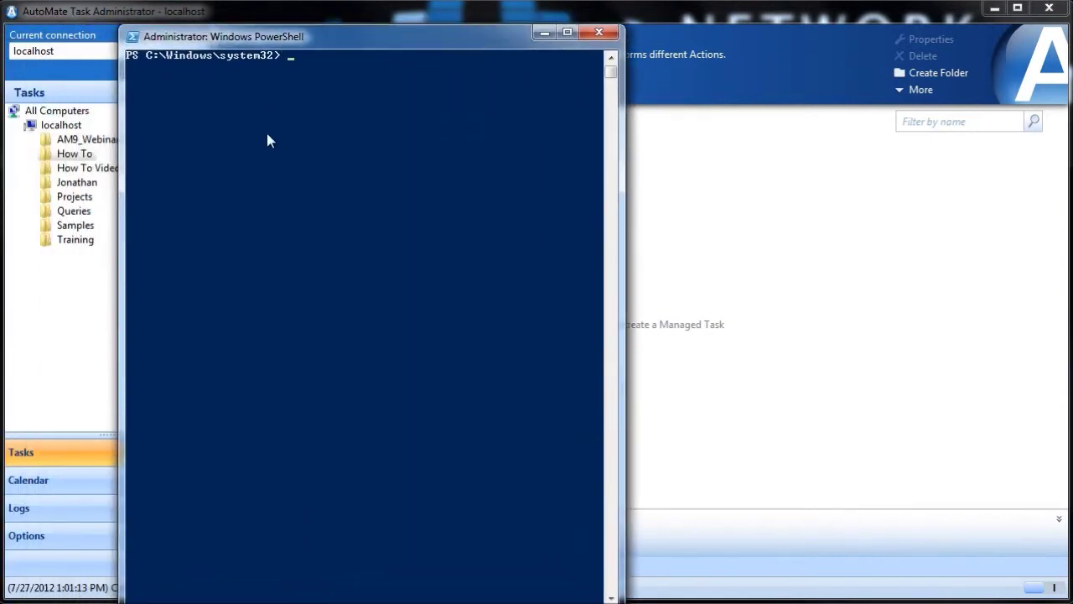
pyautogui.write('Get-ExecutionPolicy')
pyautogui.press('Return')
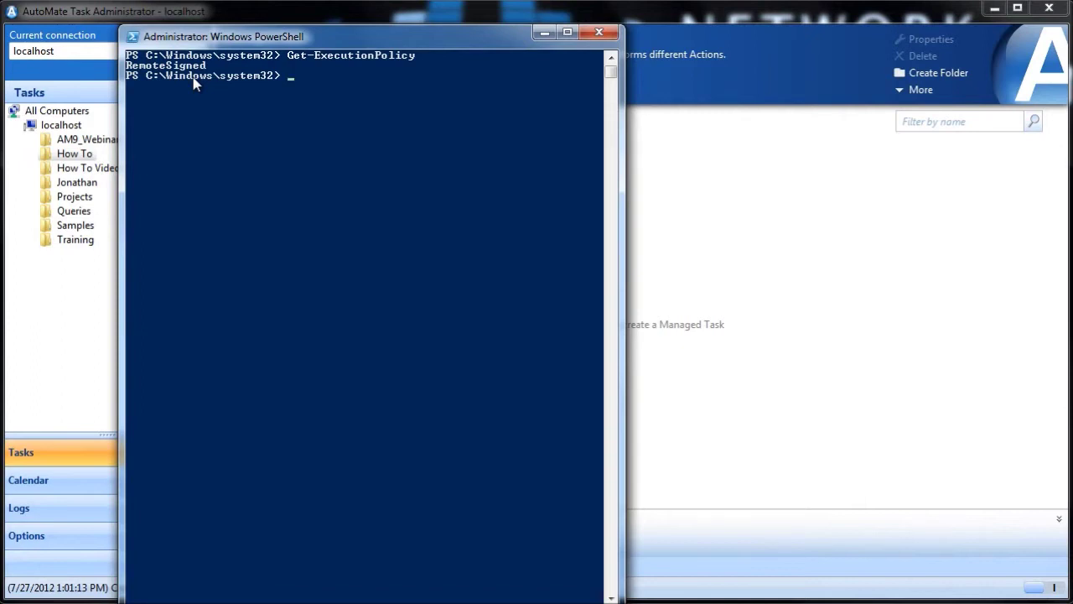
# Set the execution policy to RemoteSigned and confirm the change with Y
pyautogui.write('Set-Exec')
pyautogui.press('Tab')
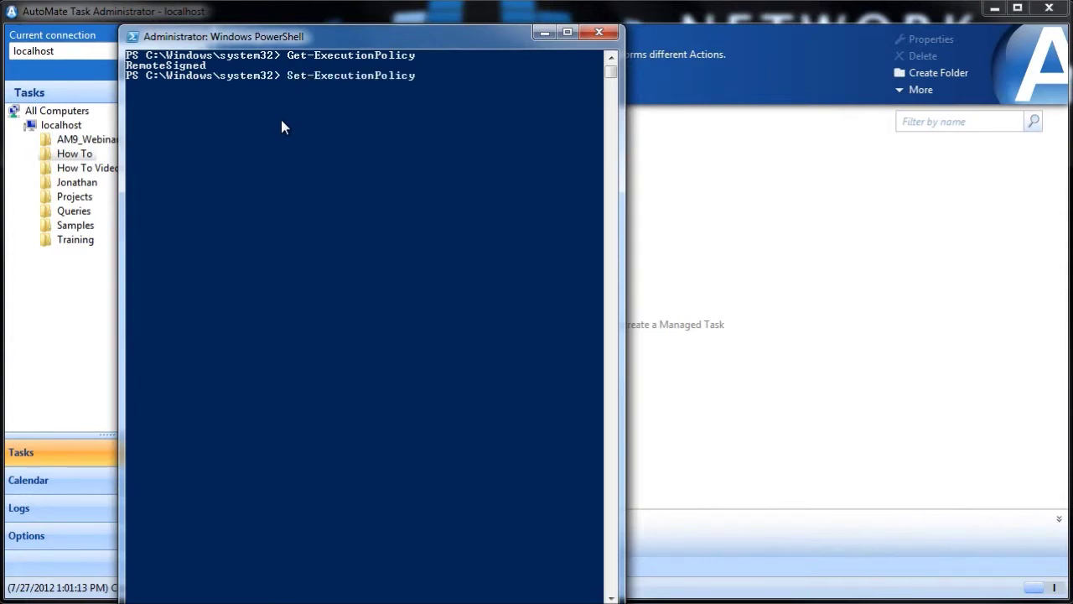
pyautogui.write('RemoteSigned')
pyautogui.press('Return')
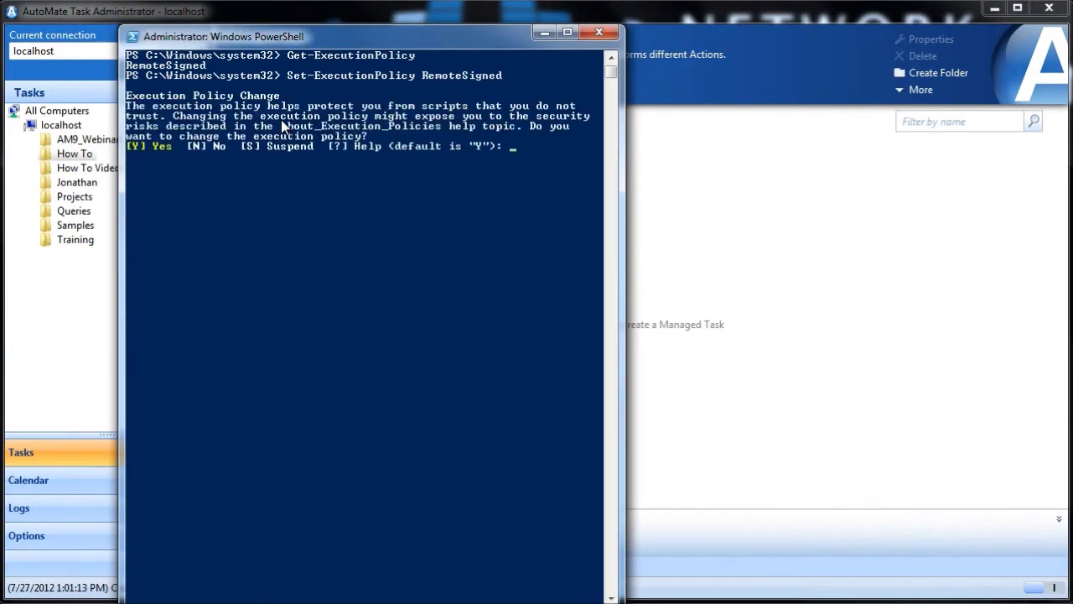
pyautogui.write('y')
pyautogui.press('Return')
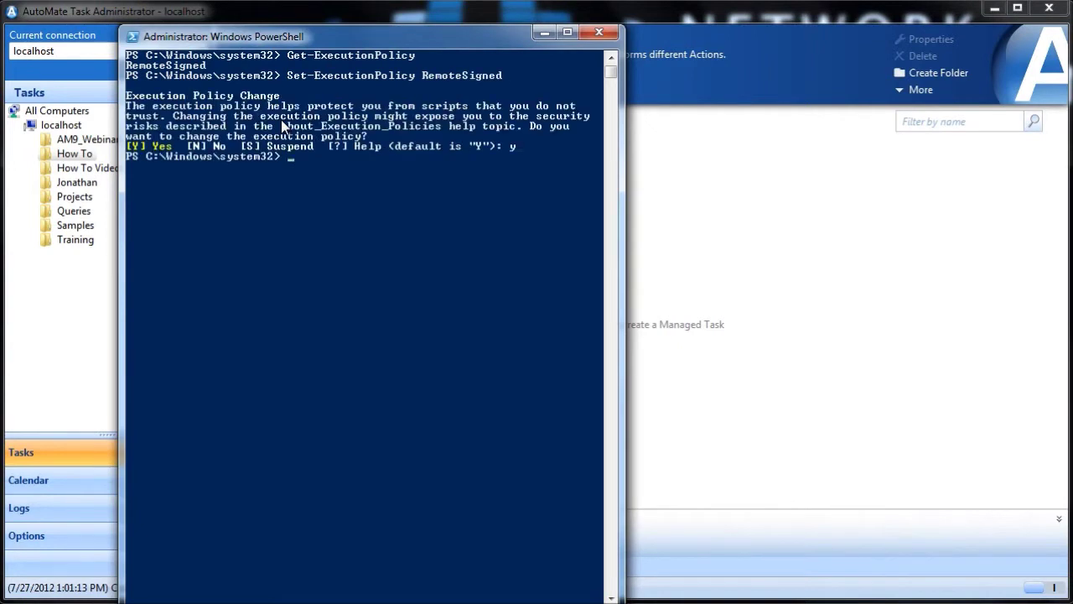
# Rerun Get-ExecutionPolicy to verify the policy is now RemoteSigned
pyautogui.write('Get-Exc')
pyautogui.press('BackSpace')
pyautogui.write('e')
pyautogui.press('Tab')
pyautogui.press('Return')
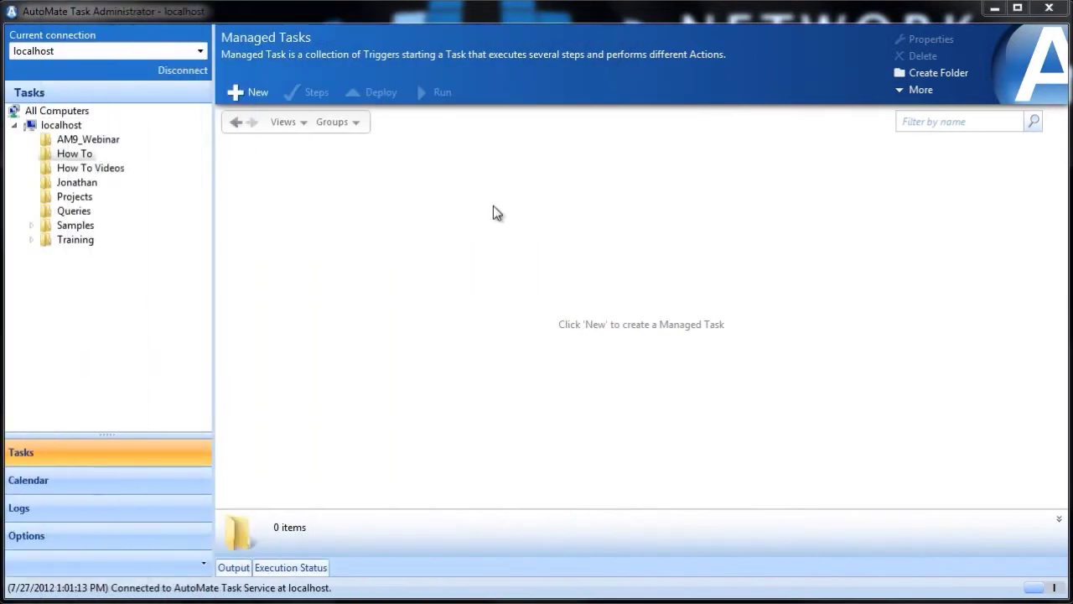
# Add a new Managed Task named 'Powershell' and open it with Edit Steps
pyautogui.rightClick(331, 199)
pyautogui.moveTo(371, 215)
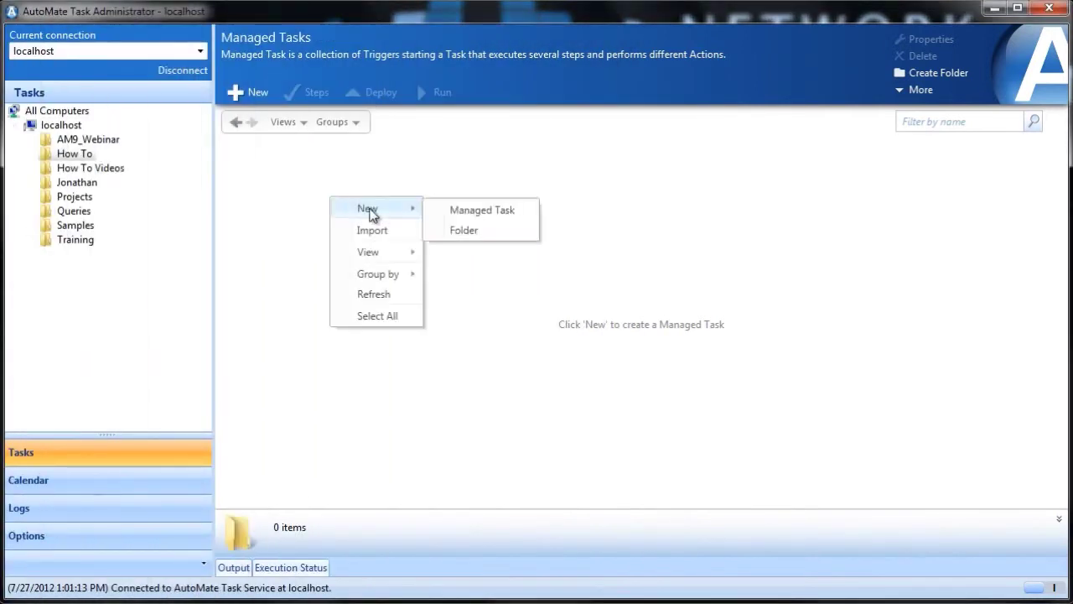
pyautogui.click(498, 209)
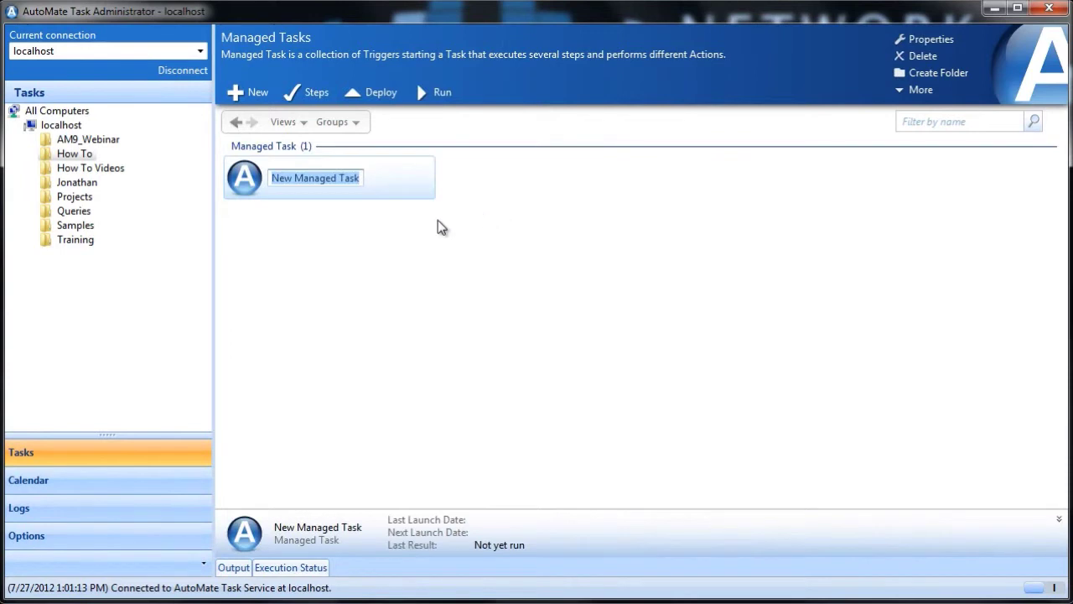
pyautogui.write('Powershell')
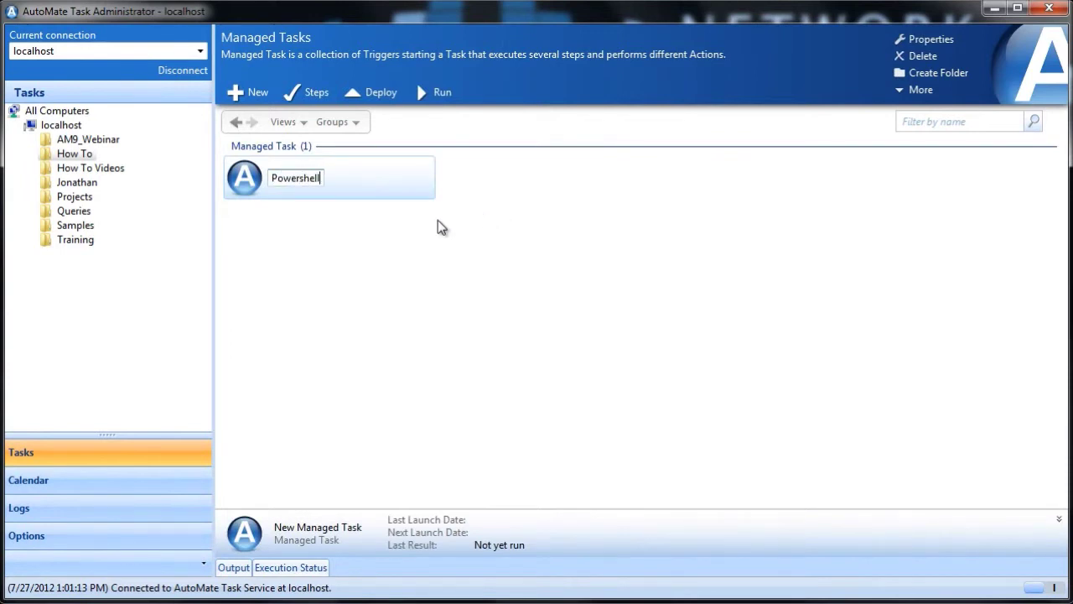
pyautogui.press('Return')
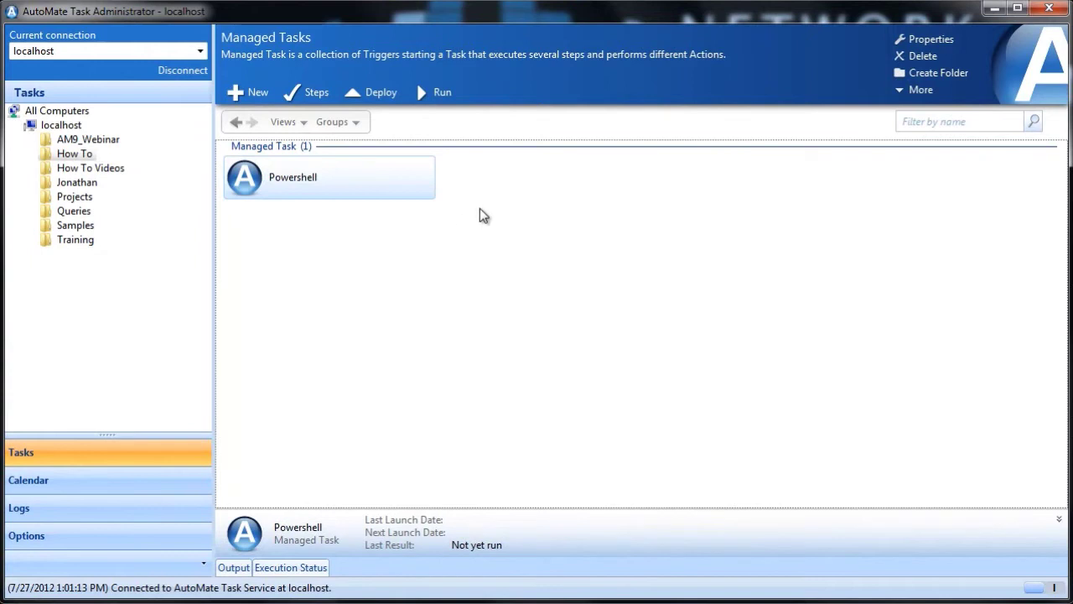
pyautogui.rightClick(318, 178)
pyautogui.click(363, 190)
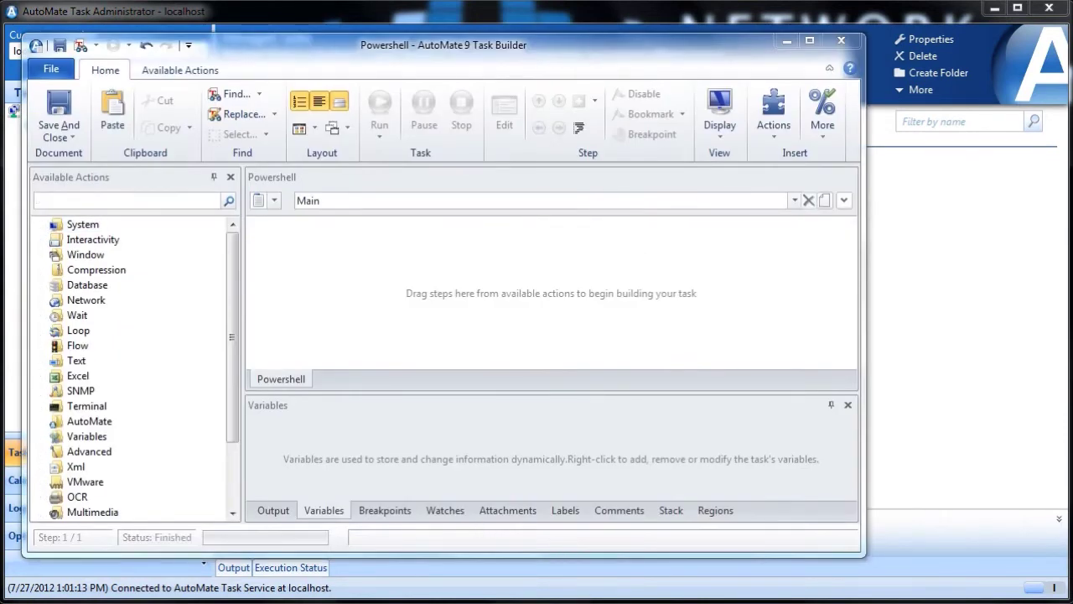
# Copy the Move-Item line from the Process_Move - Copy script in Notepad
pyautogui.hotkey('alt', 'Tab')
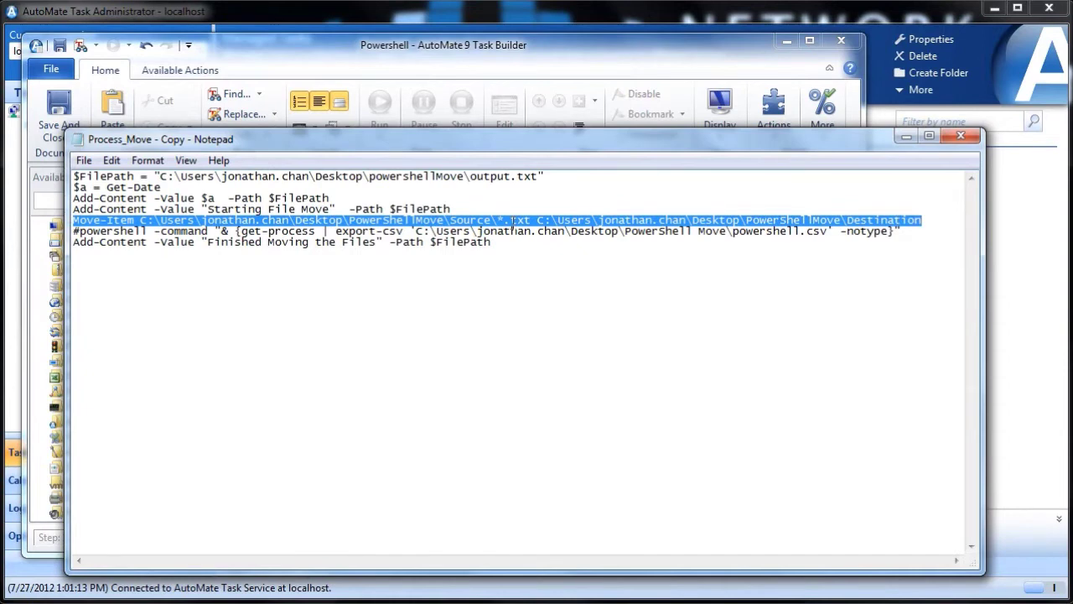
pyautogui.rightClick(499, 220)
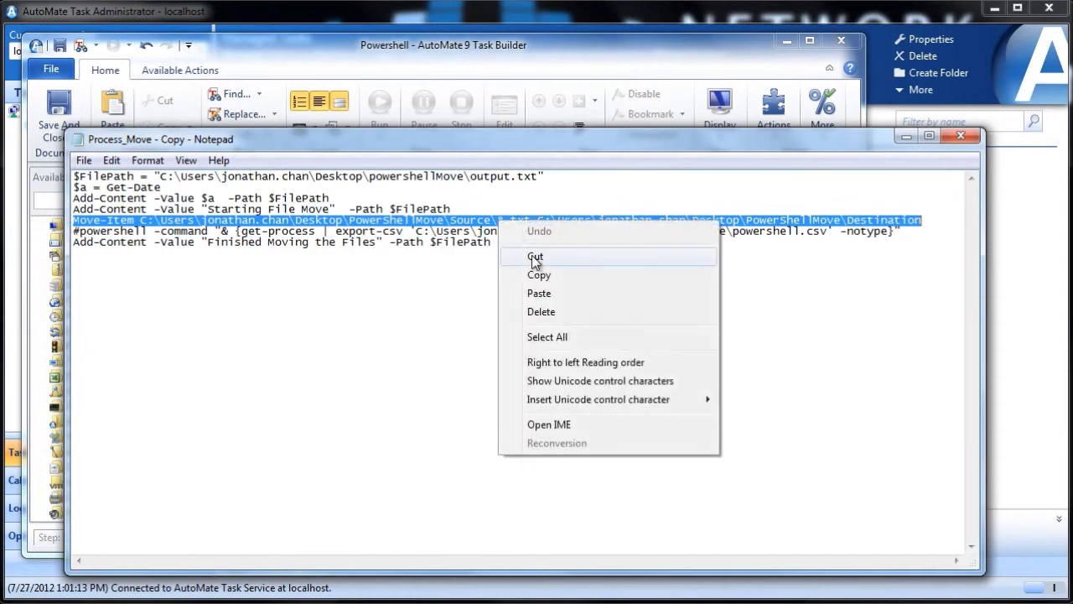
pyautogui.click(538, 277)
pyautogui.click(907, 136)
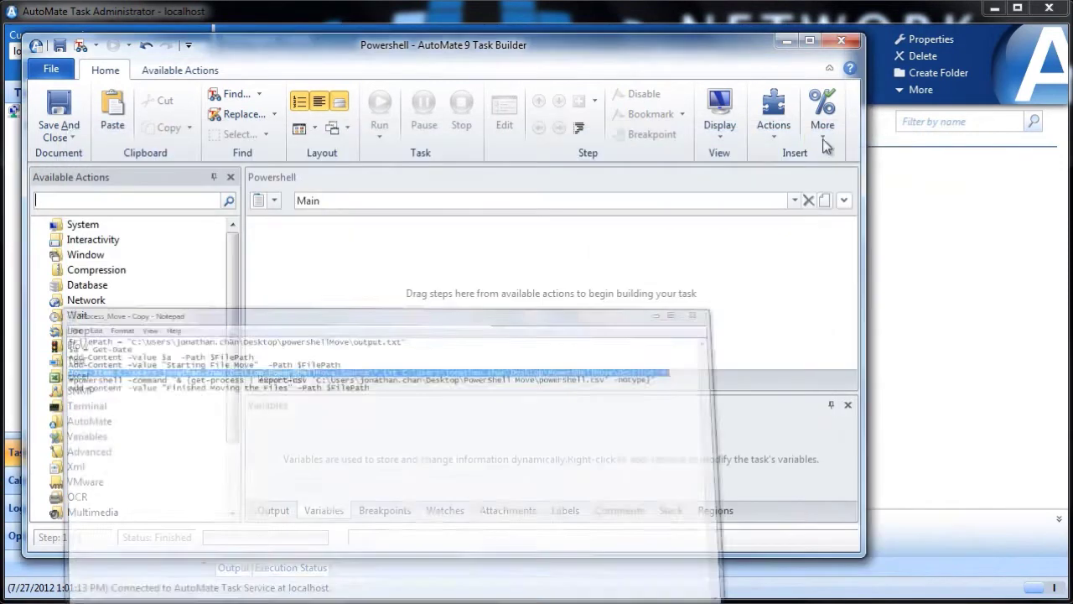
pyautogui.click(88, 201)
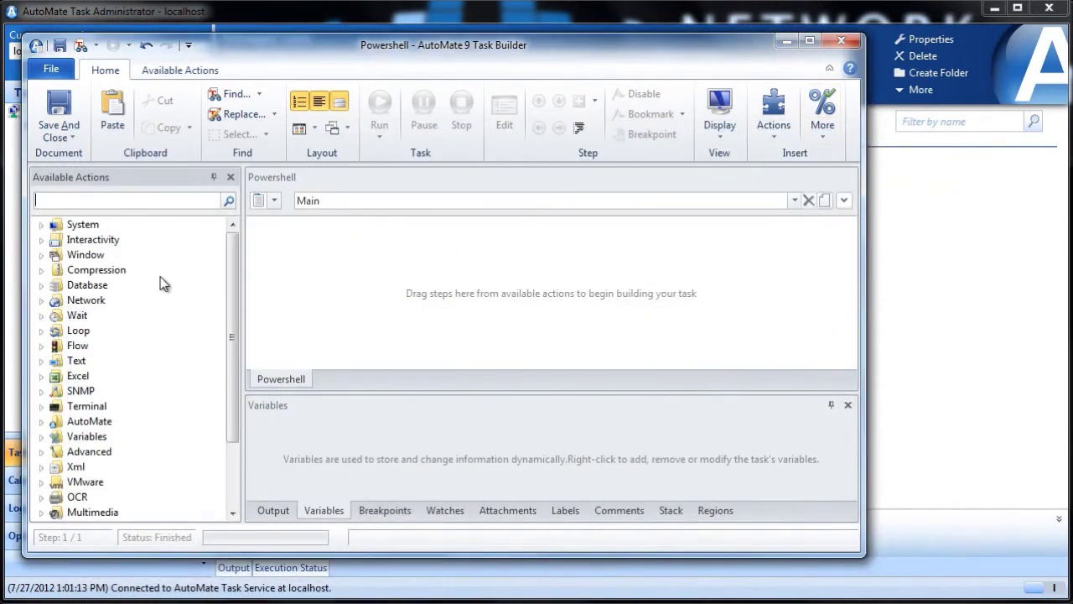
# Add a Run step with 'powershell.exe -noexit -command' followed by the pasted Move-Item command
pyautogui.write('run')
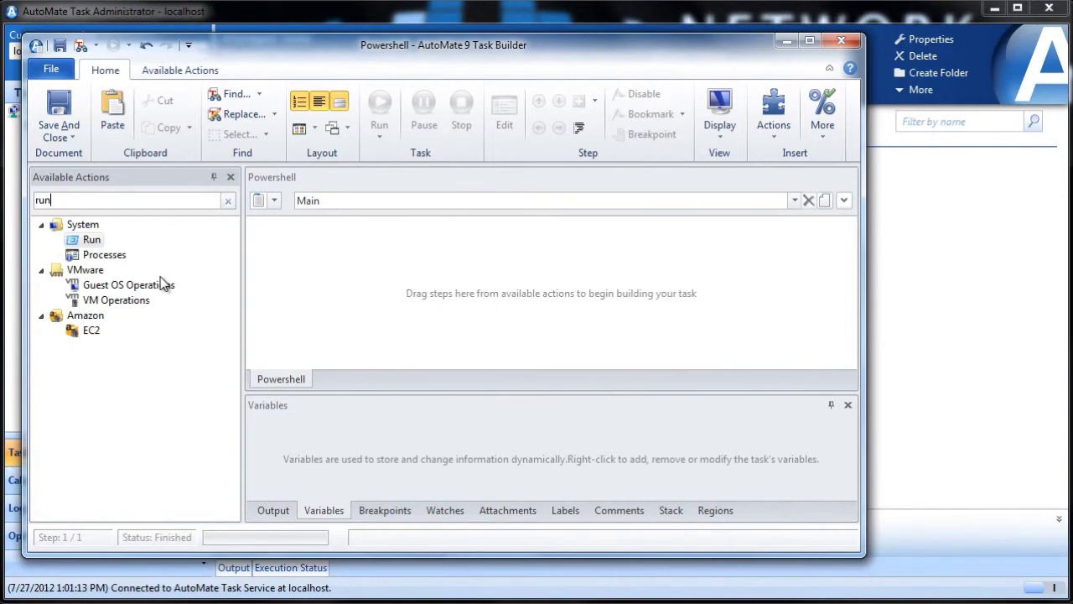
pyautogui.moveTo(91, 241); pyautogui.dragTo(363, 249)
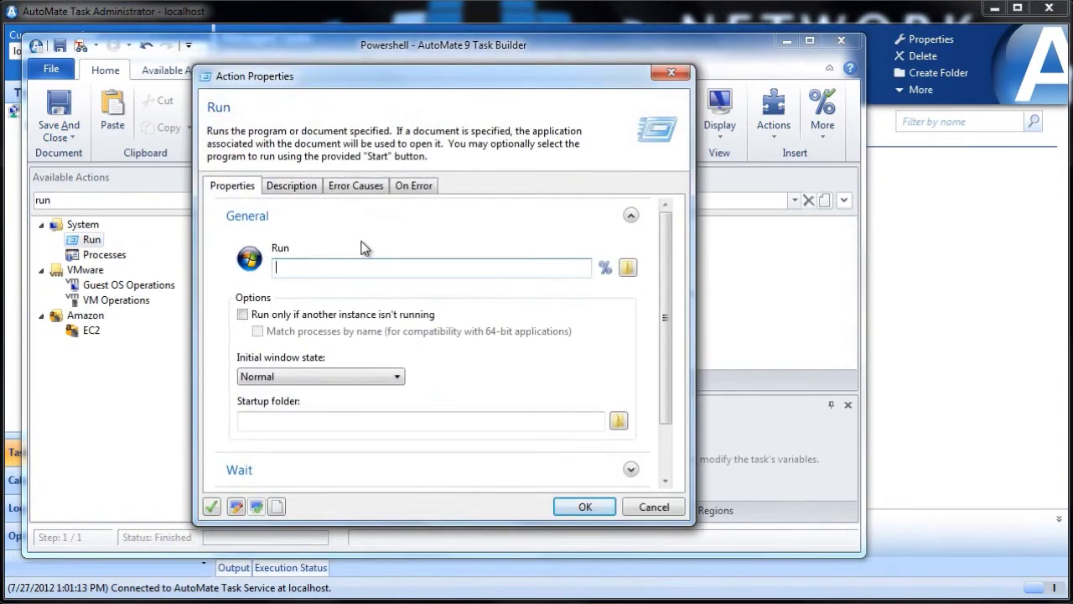
pyautogui.write('powershell.exe -noexit')
pyautogui.write('-command')
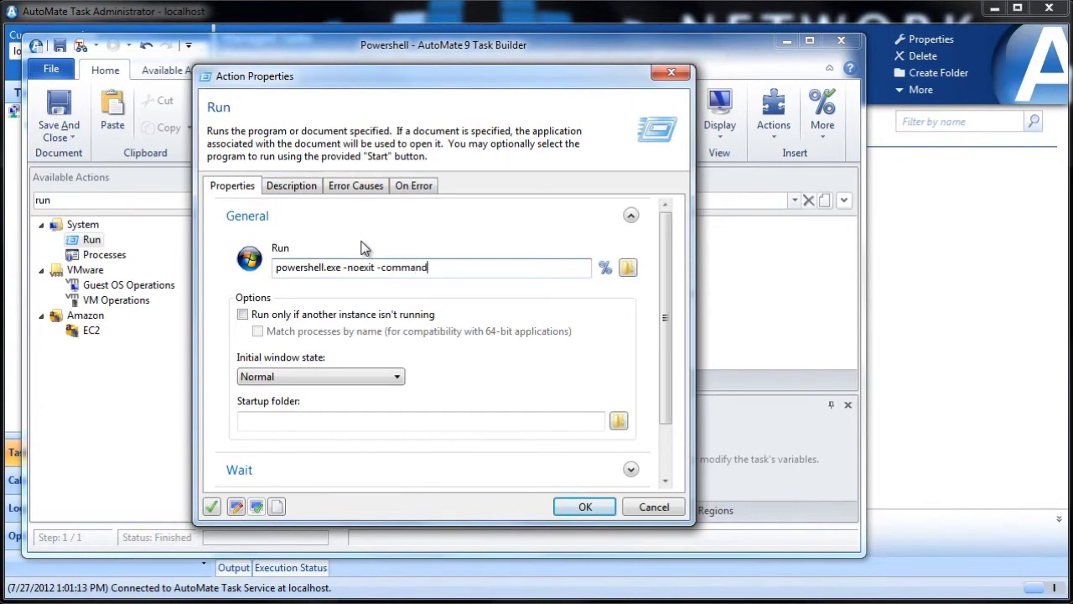
pyautogui.hotkey('ctrl', 'v')
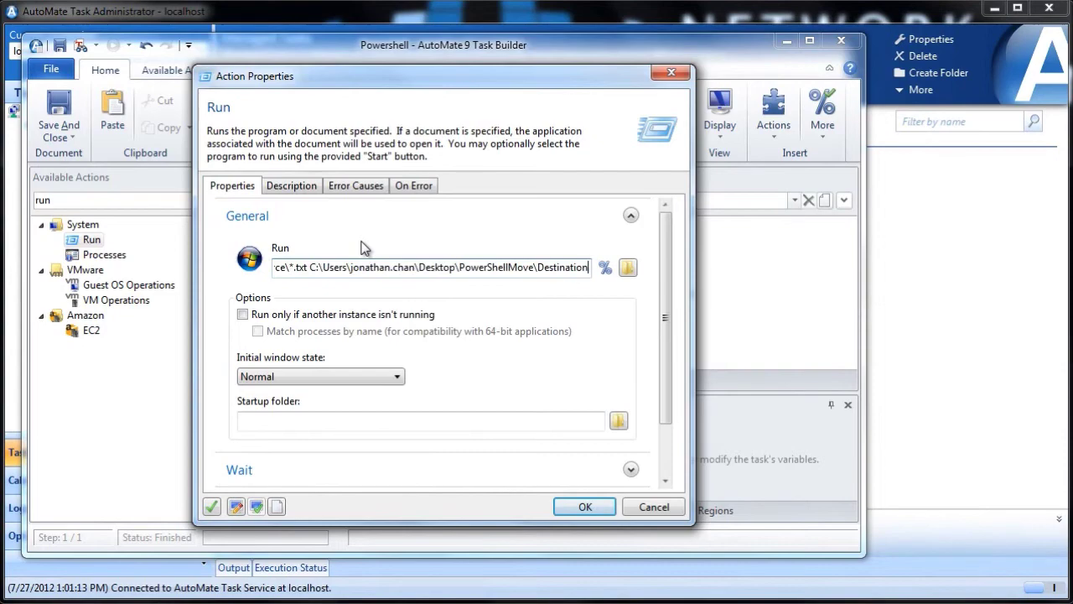
pyautogui.click(585, 509)
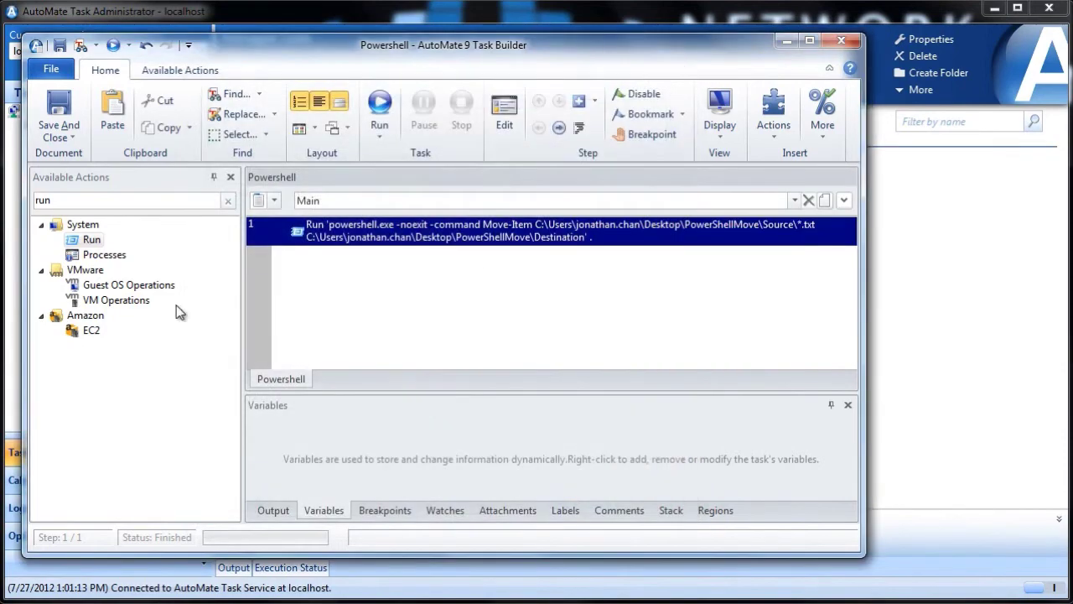
pyautogui.hotkey('alt', 'Tab')
# Open the PowerShellMove Destination folder in Explorer beside the Task Builder
pyautogui.moveTo(743, 197); pyautogui.dragTo(819, 194)
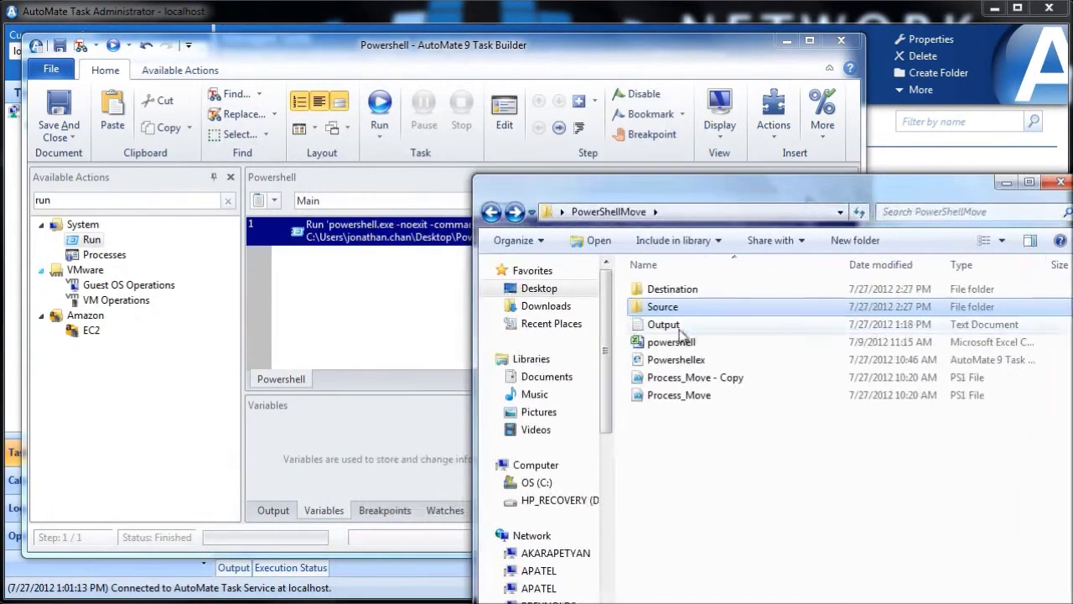
pyautogui.doubleClick(645, 307)
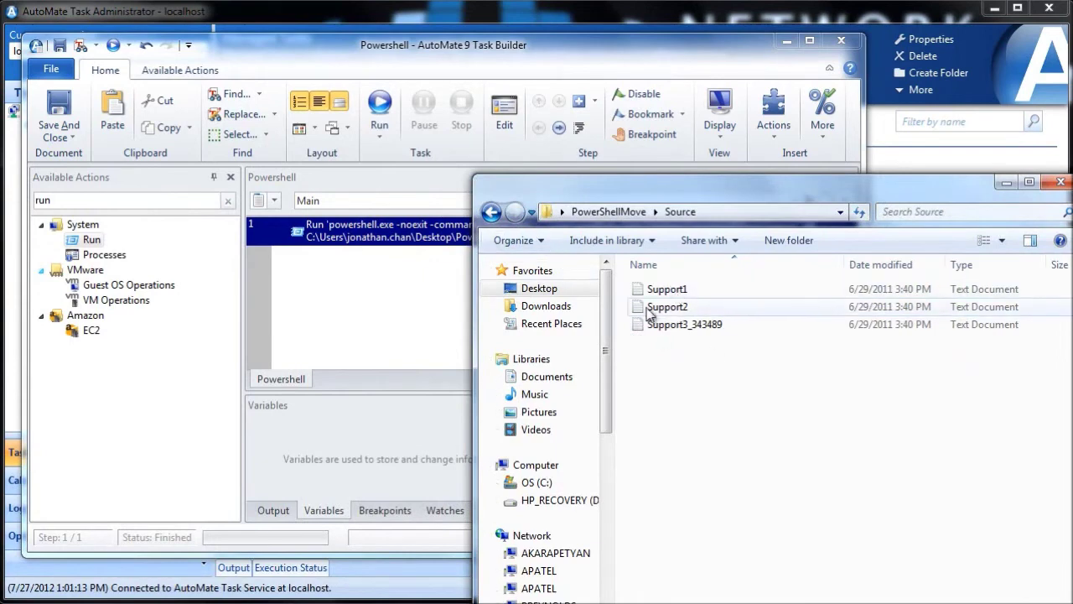
pyautogui.click(492, 211)
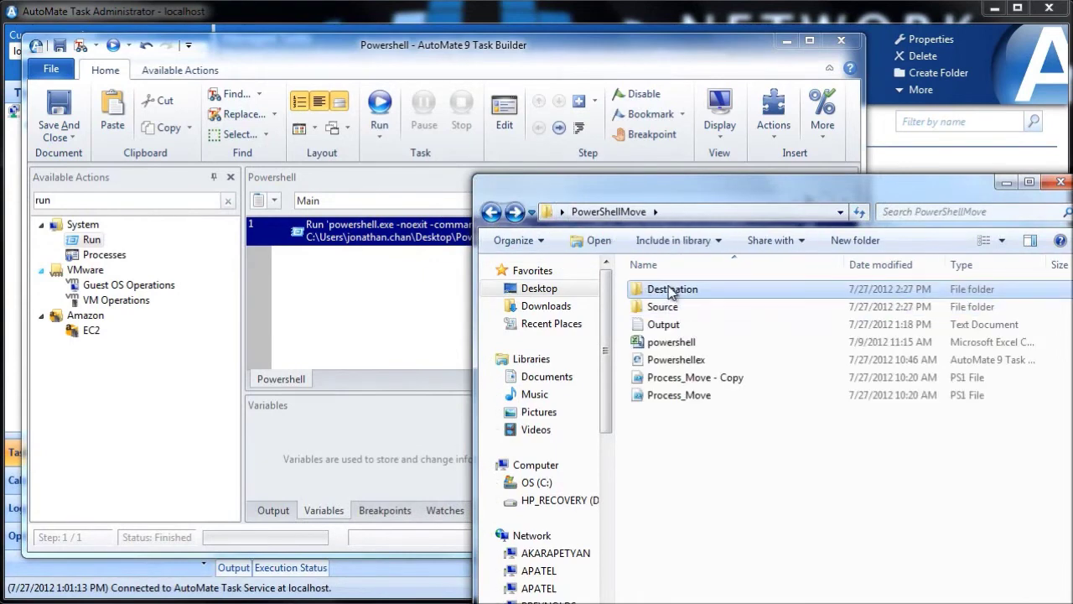
pyautogui.doubleClick(671, 290)
pyautogui.moveTo(664, 190); pyautogui.dragTo(719, 335)
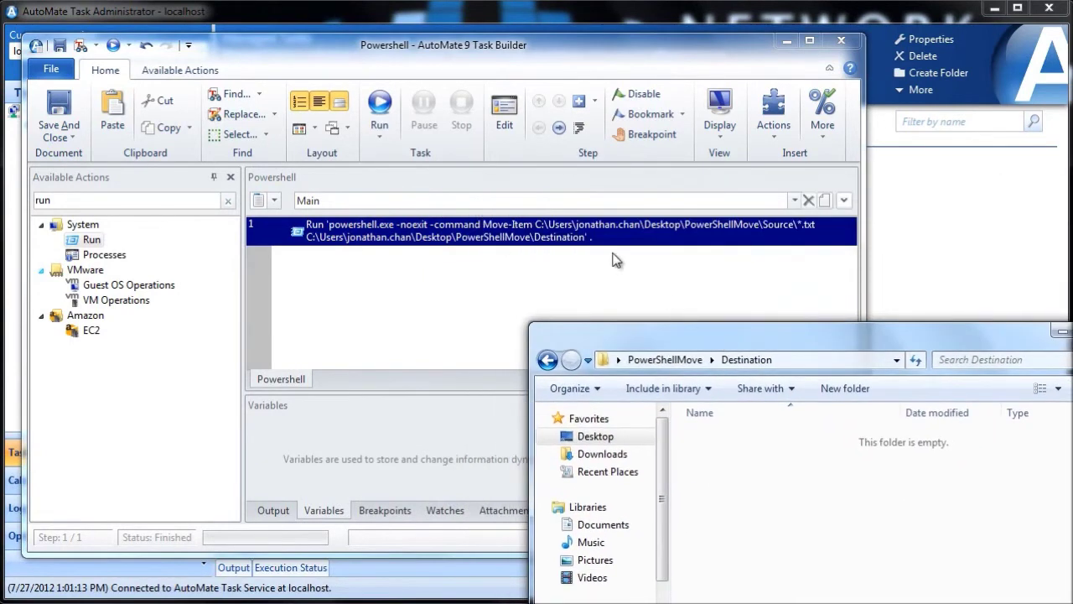
# Run the task, confirm Support1–3 appear in Destination, and close the PowerShell console
pyautogui.click(379, 102)
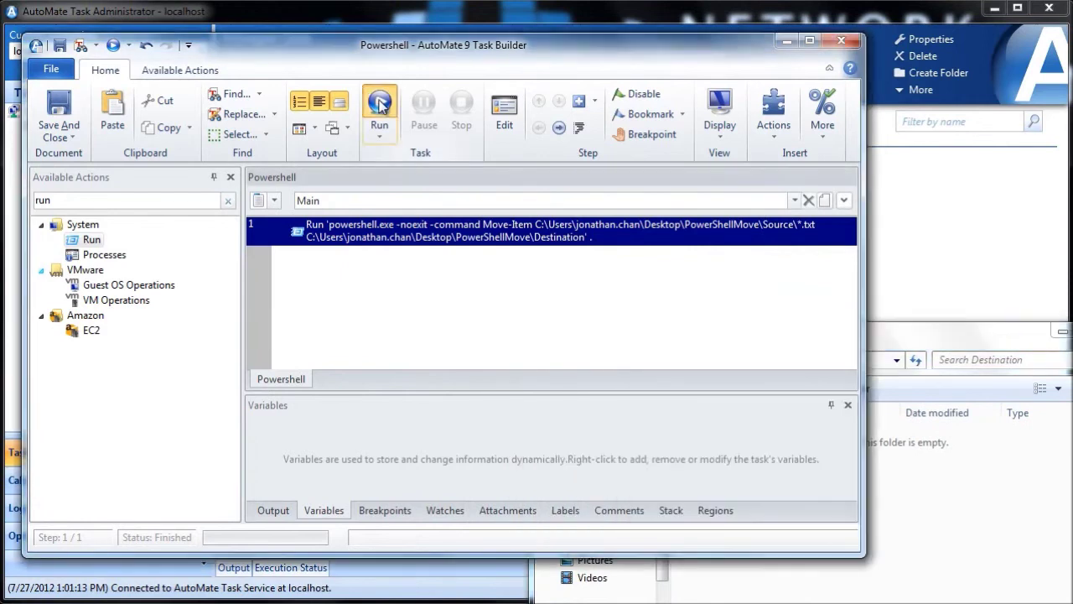
pyautogui.click(379, 102)
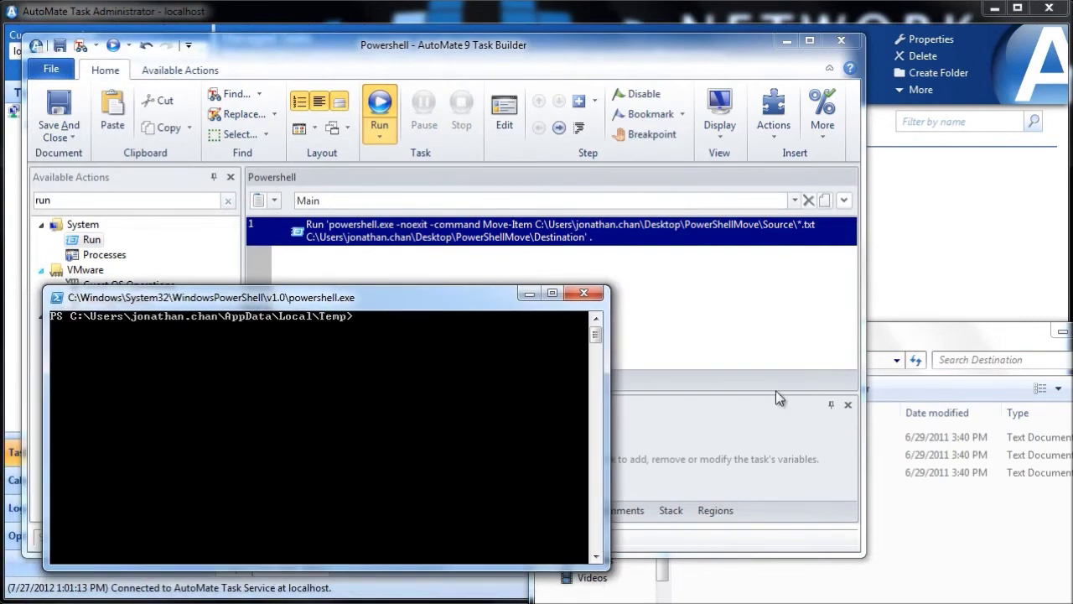
pyautogui.click(946, 335)
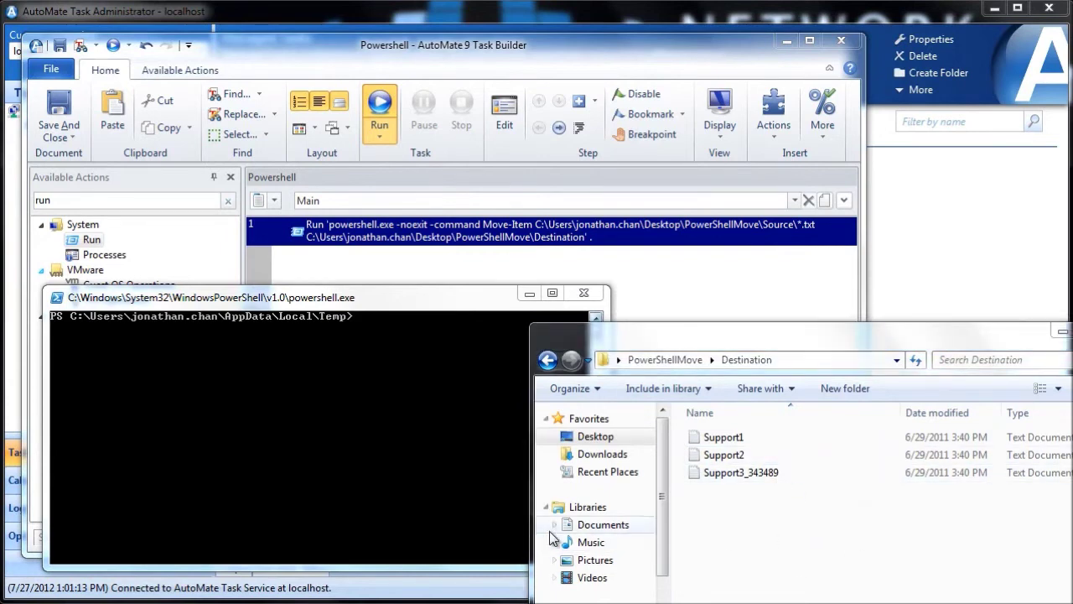
pyautogui.click(584, 293)
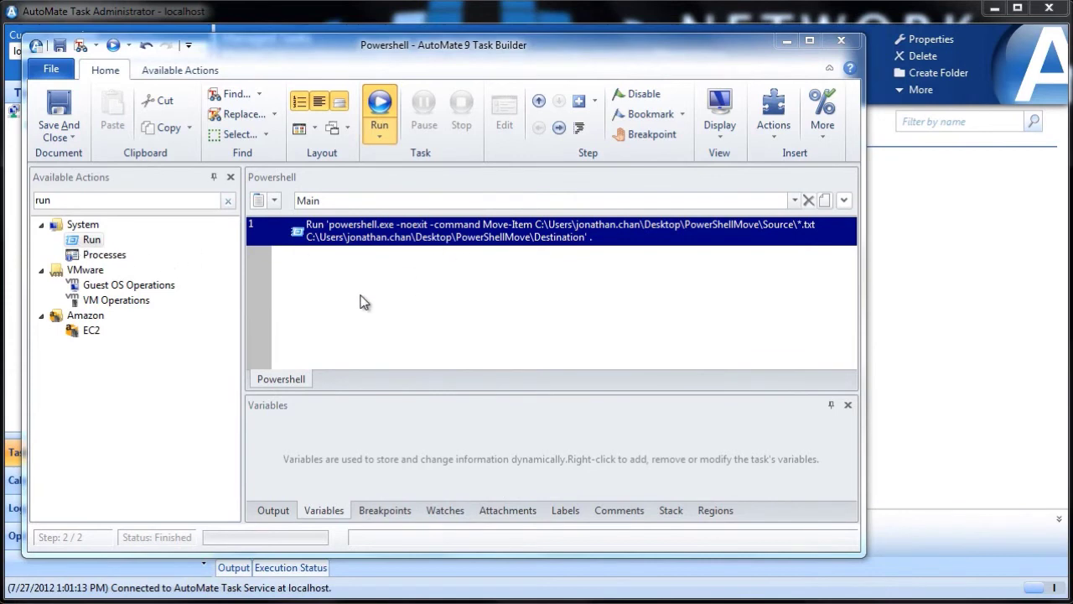
# Add a second Run step with program powershell.exe
pyautogui.moveTo(84, 242); pyautogui.dragTo(363, 275)
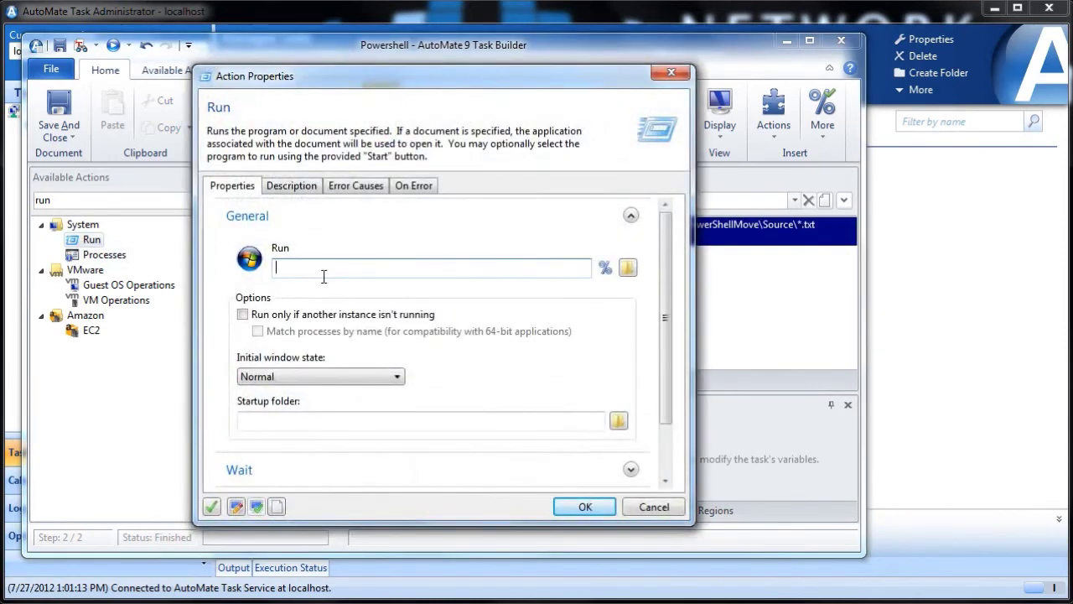
pyautogui.write('powershell.exe')
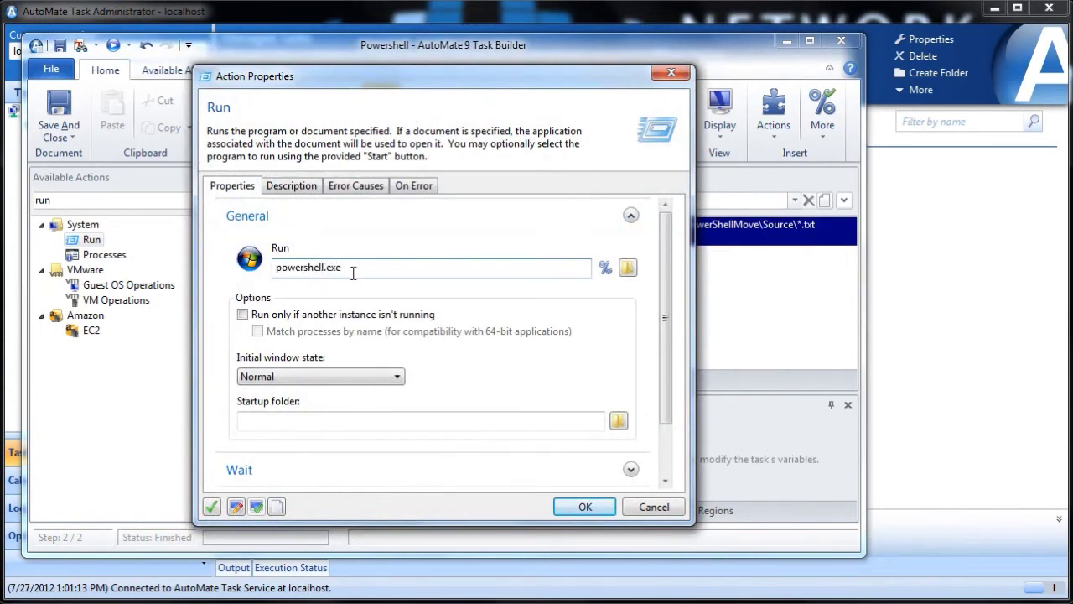
pyautogui.hotkey('alt', 'Tab')
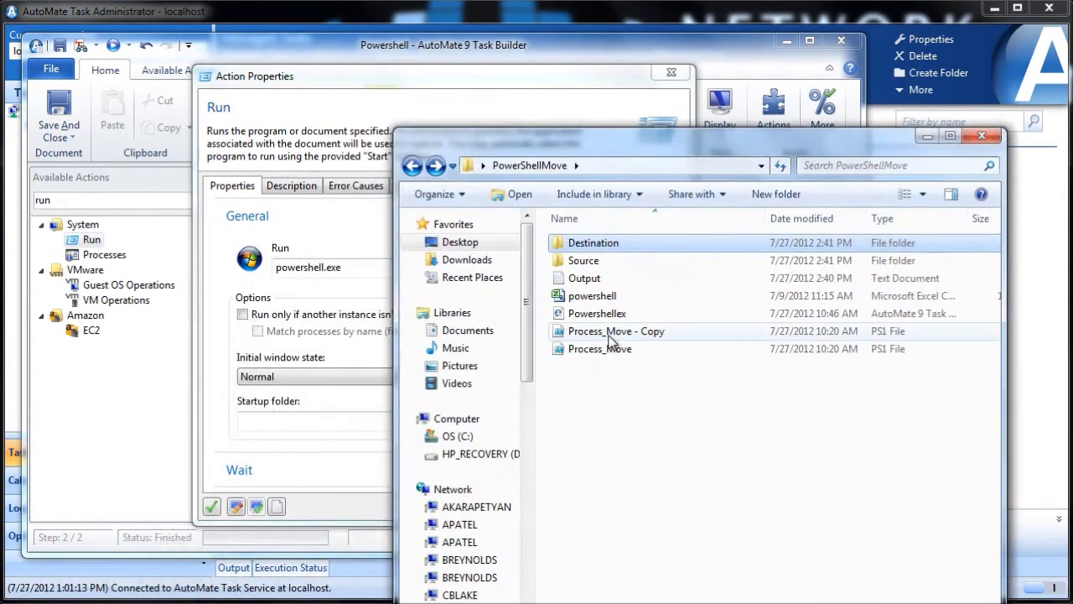
# Build the full Process_Move.ps1 path in Explorer's address bar and select it
pyautogui.click(597, 350)
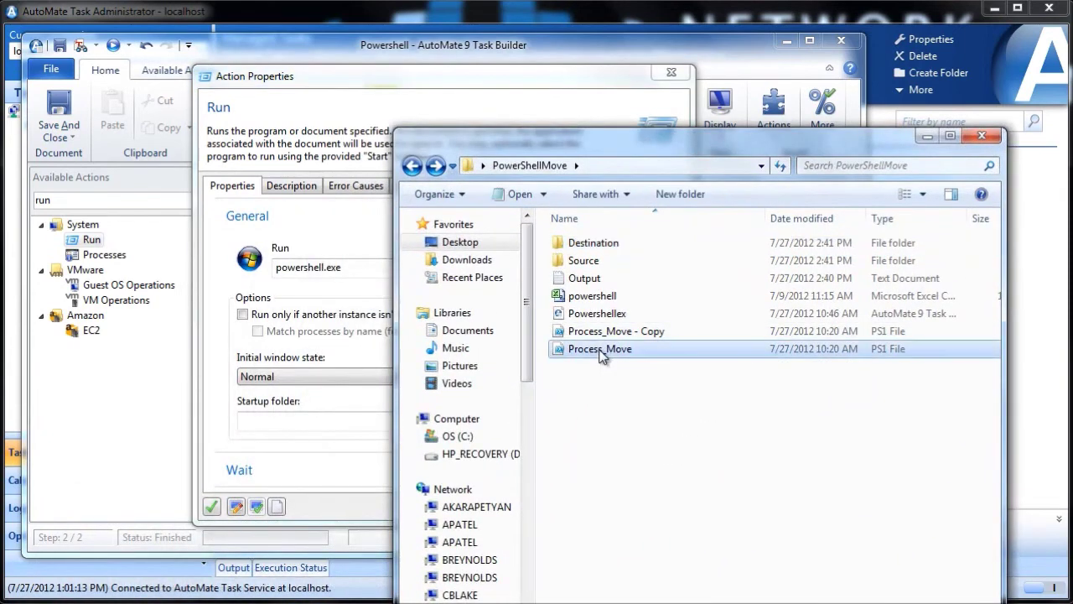
pyautogui.click(597, 351)
pyautogui.click(635, 352)
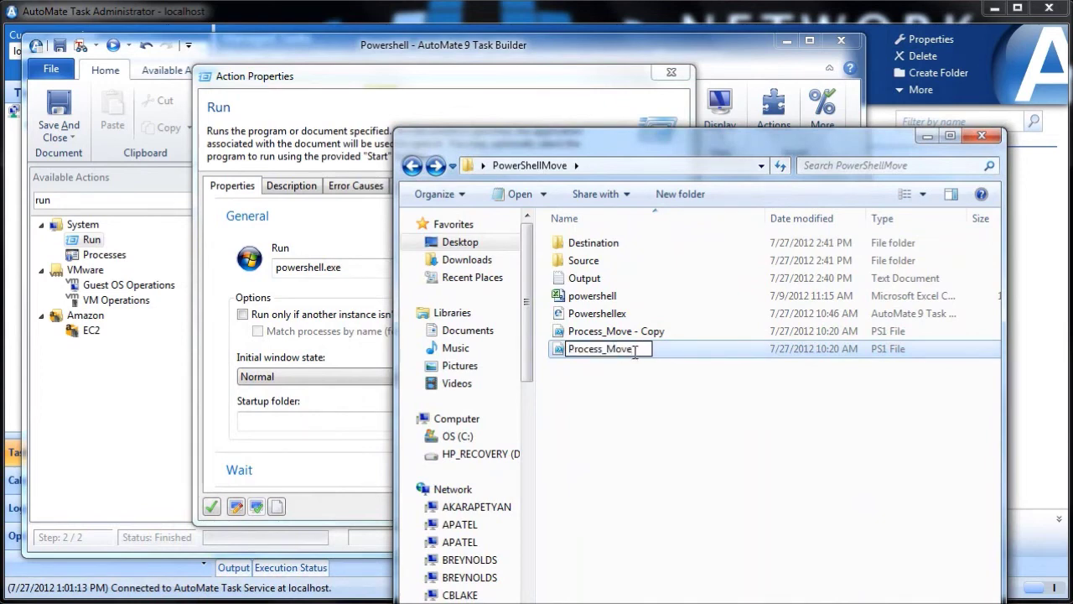
pyautogui.click(705, 166)
pyautogui.click(705, 166)
pyautogui.write('\\Process_Move')
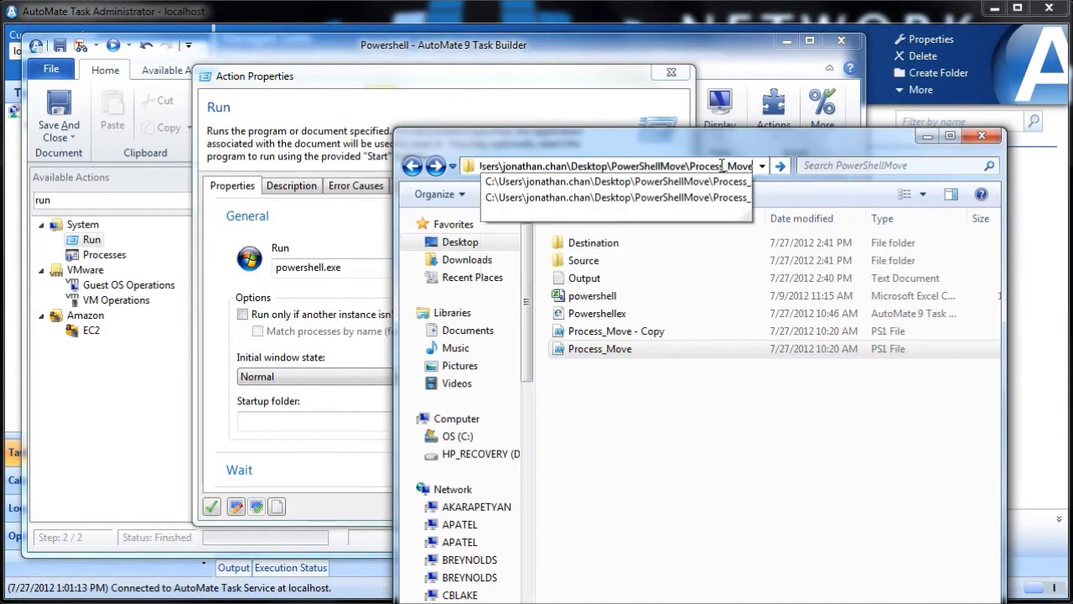
pyautogui.write('.ps1')
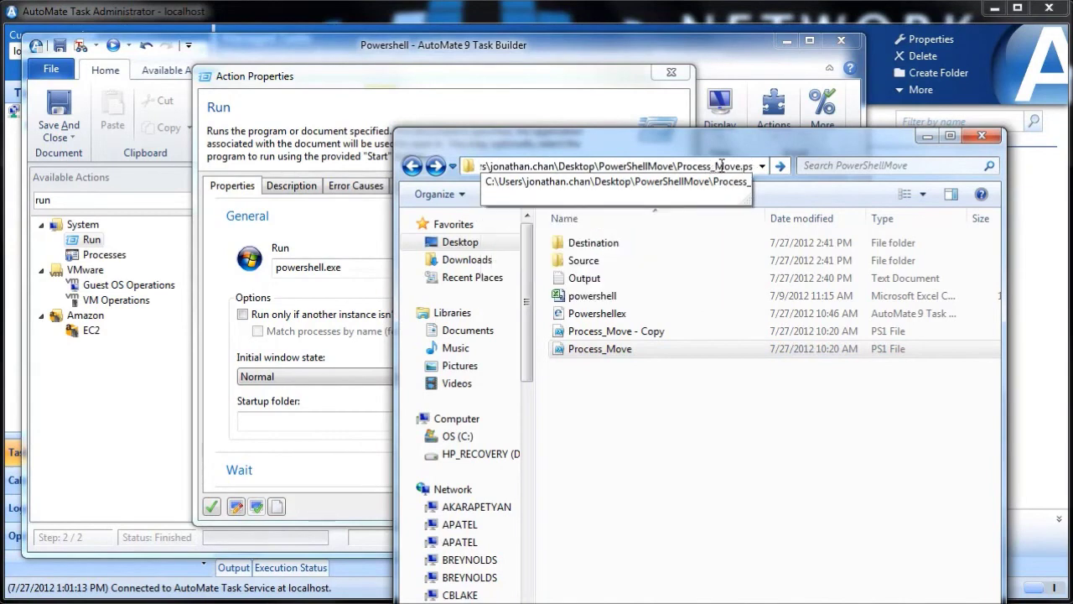
pyautogui.hotkey('ctrl', 'a')
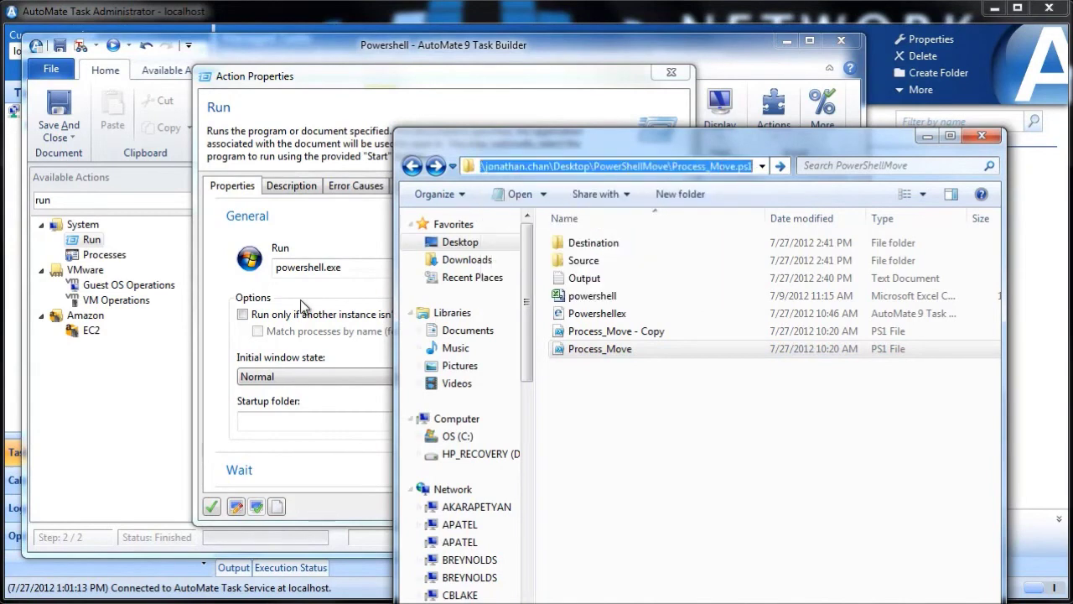
# Append -noexit and the pasted Process_Move.ps1 path to the Run step and confirm it
pyautogui.click(360, 269)
pyautogui.write('-')
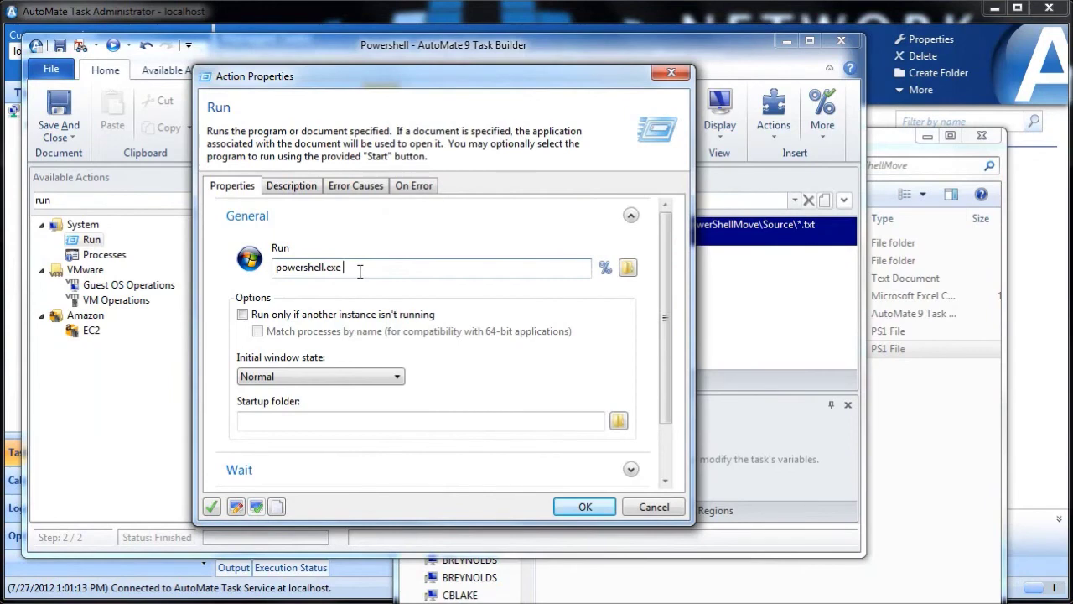
pyautogui.write('noexit')
pyautogui.write('C:\\Users\\jonathanchan\\Desktop\\PowerShellMove\\Process_Move.ps1')
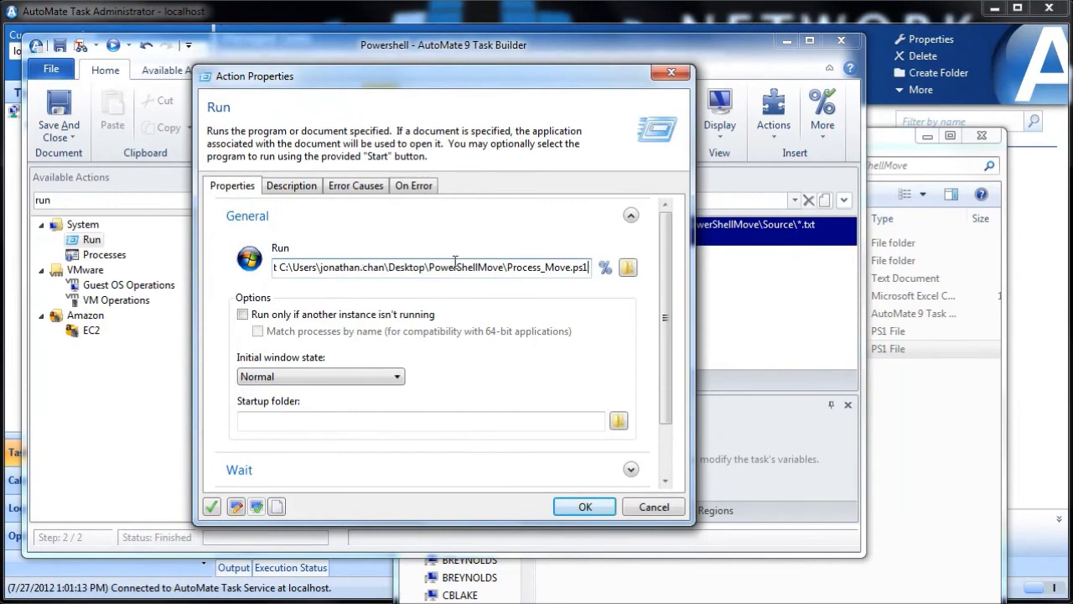
pyautogui.click(580, 505)
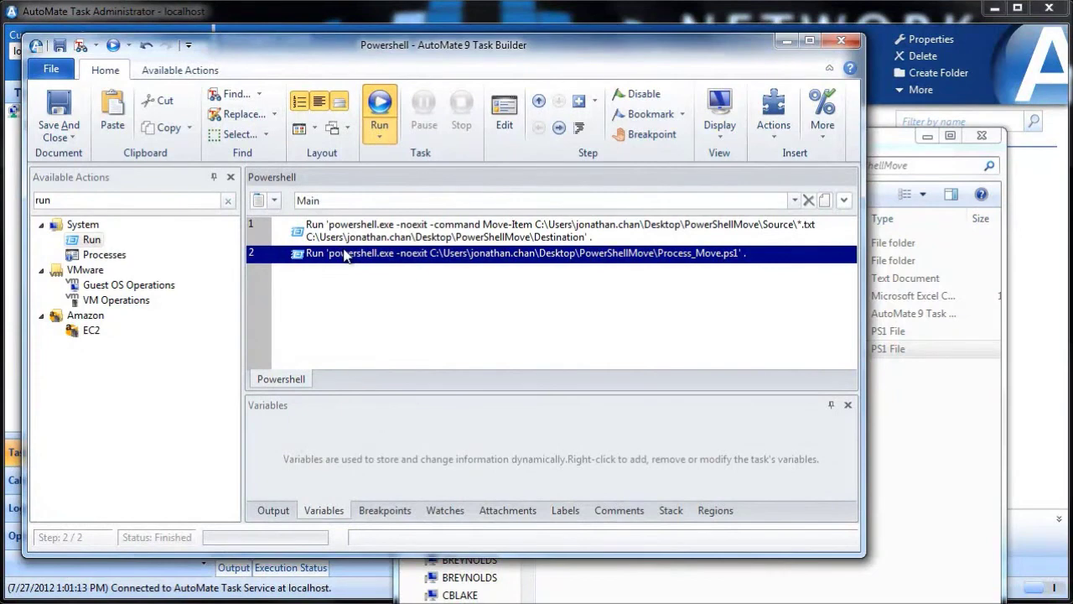
pyautogui.click(382, 135)
# Run only the selected Process_Move.ps1 step with Run Selected
pyautogui.click(397, 176)
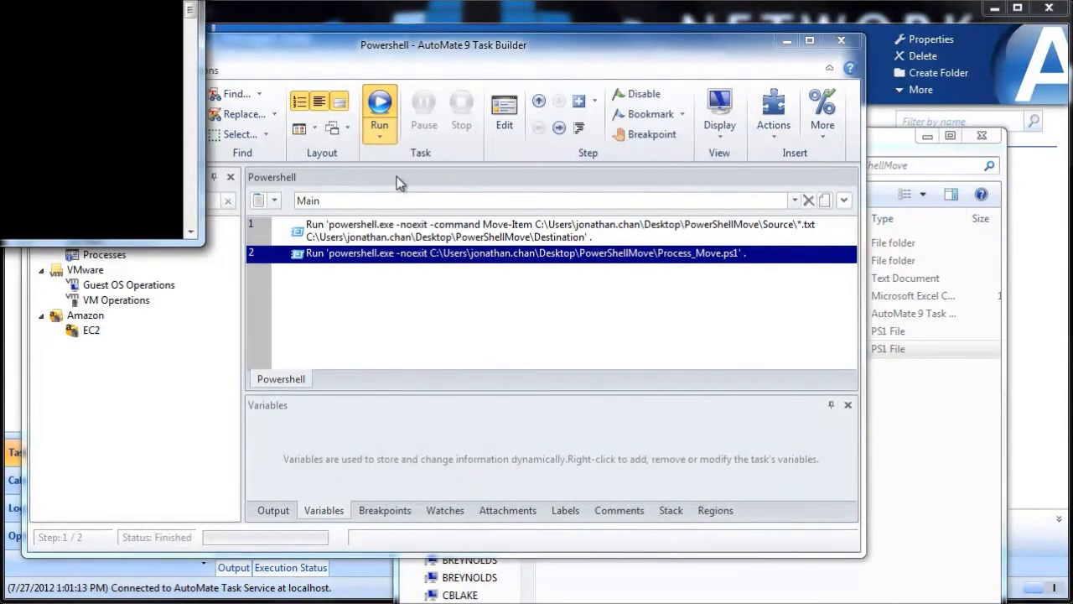
pyautogui.moveTo(12, 1); pyautogui.dragTo(277, 67)
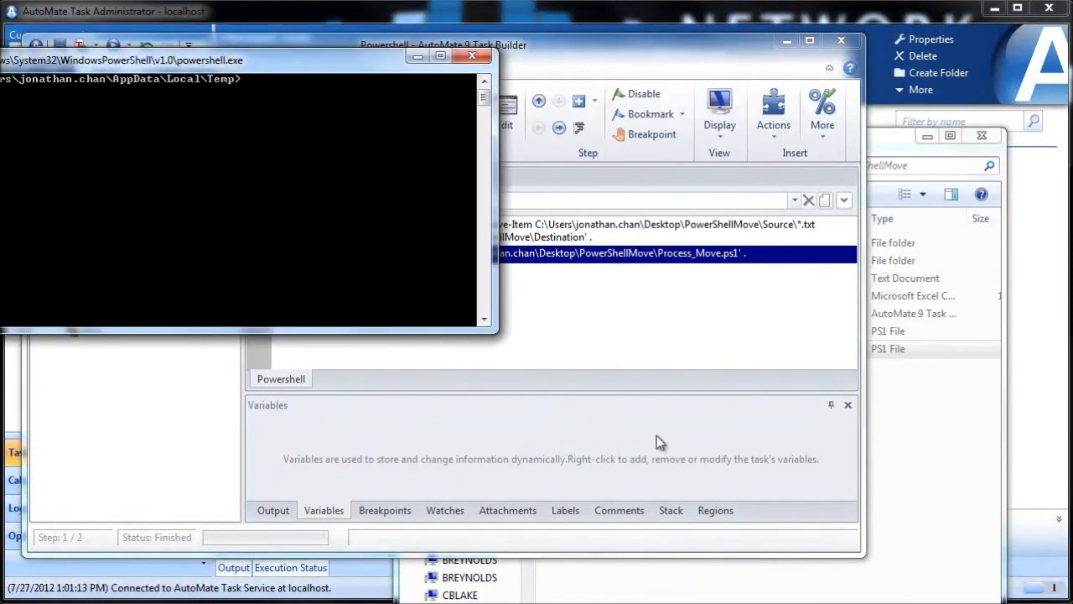
pyautogui.click(882, 459)
# Verify Source is empty and Destination holds Support1, Support2 and Support3_343489
pyautogui.doubleClick(584, 262)
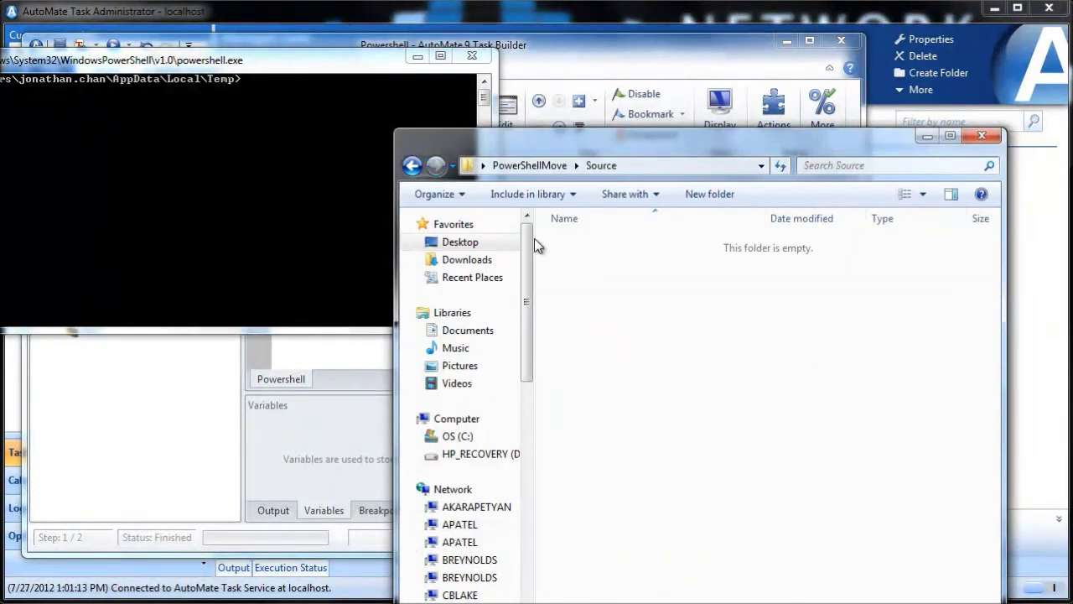
pyautogui.press('BackSpace')
pyautogui.click(566, 245)
pyautogui.doubleClick(567, 245)
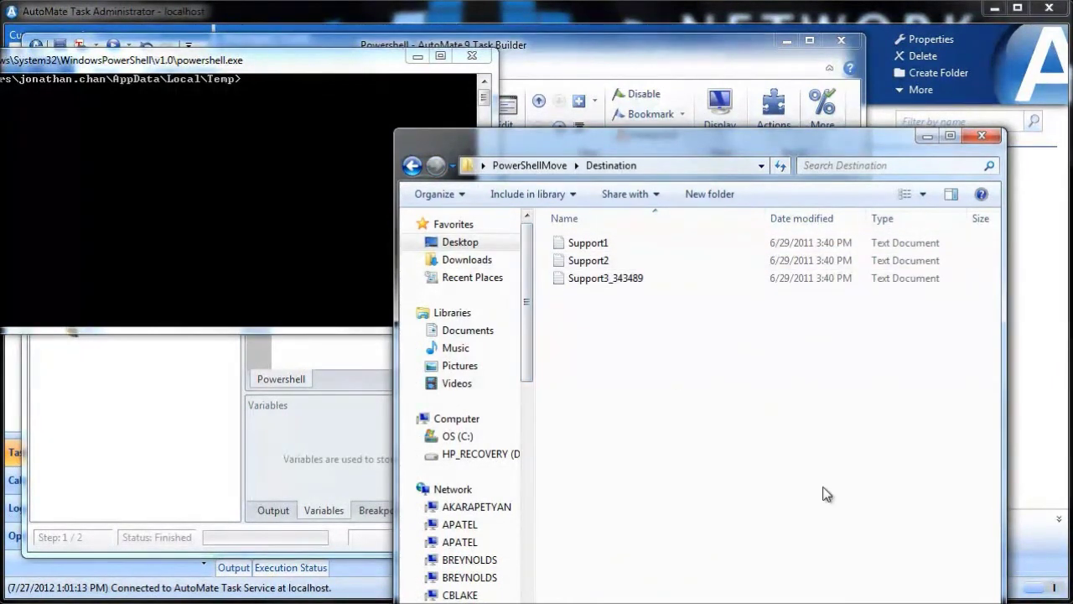
pyautogui.click(231, 38)
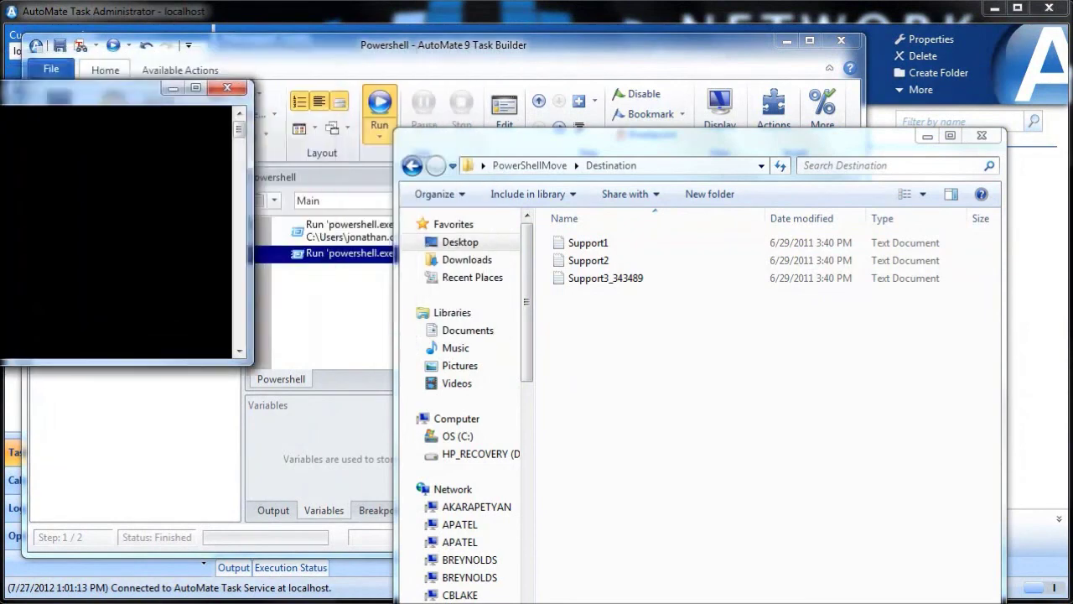
pyautogui.moveTo(501, 157); pyautogui.dragTo(186, 603)
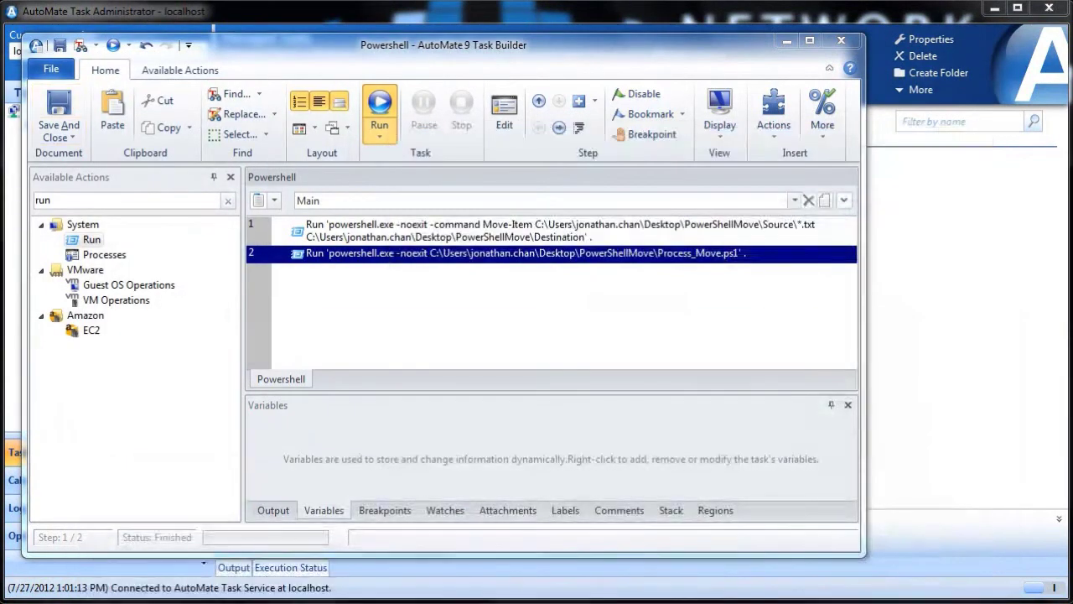